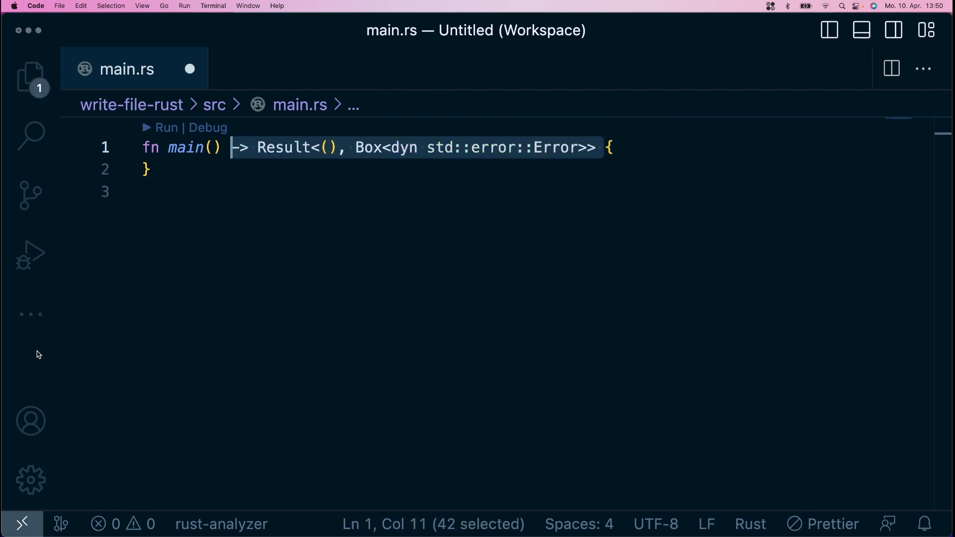
Step: Add 'use std::fs;', read ./myfile.txt with fs::read_to_string, print it, and return Ok(())
key(super+shift+z)
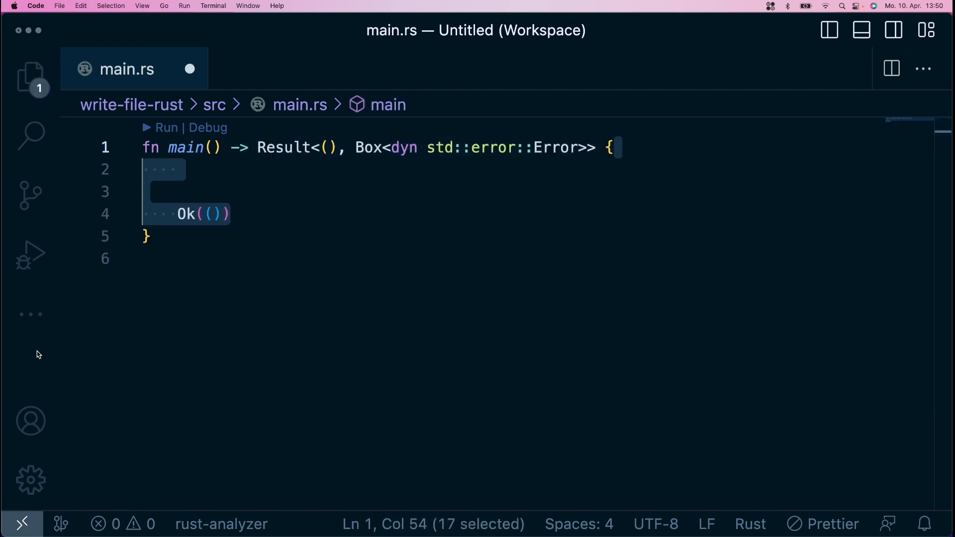
key(super+shift+z)
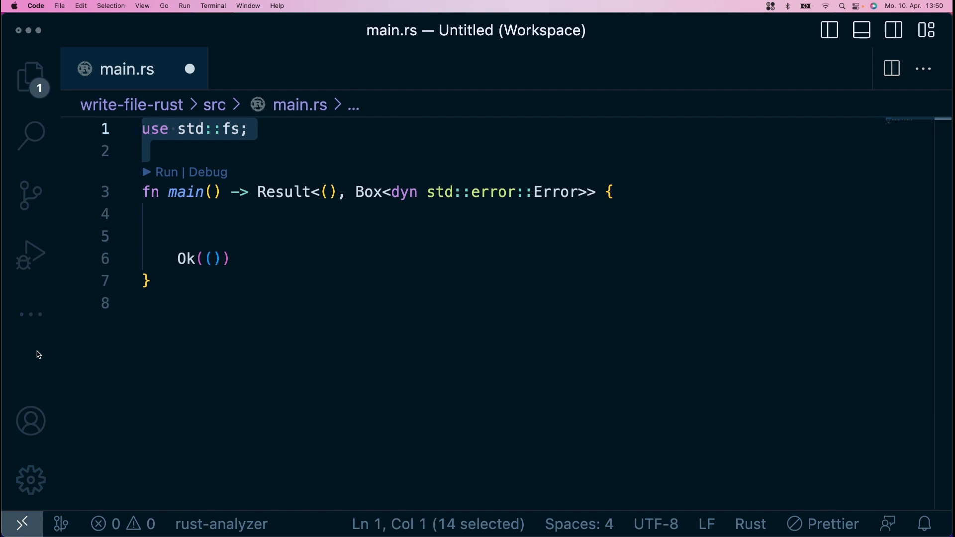
key(super+shift+z)
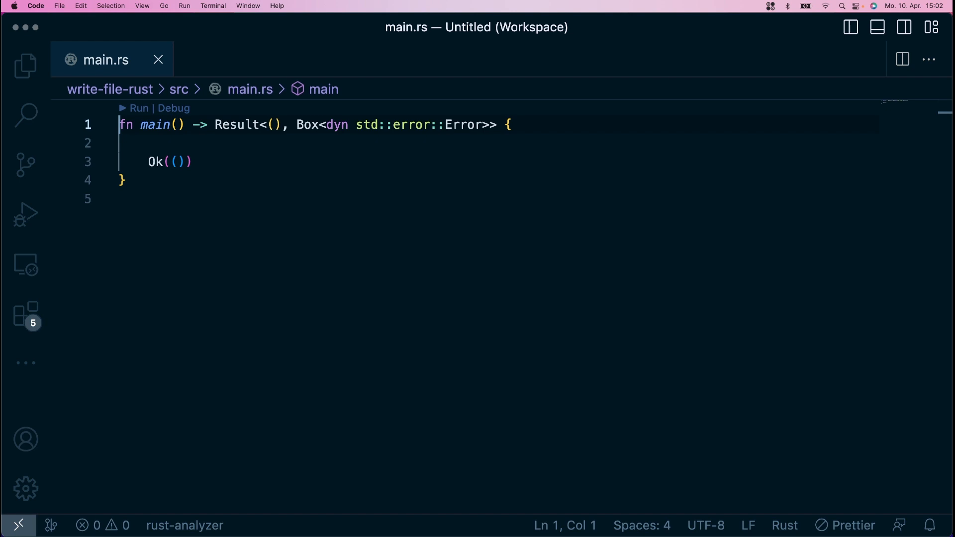
Step: Insert the File and BufReader imports at the top of main.rs
text(use std::fs::File; use std::io::{BufReader, Read};)
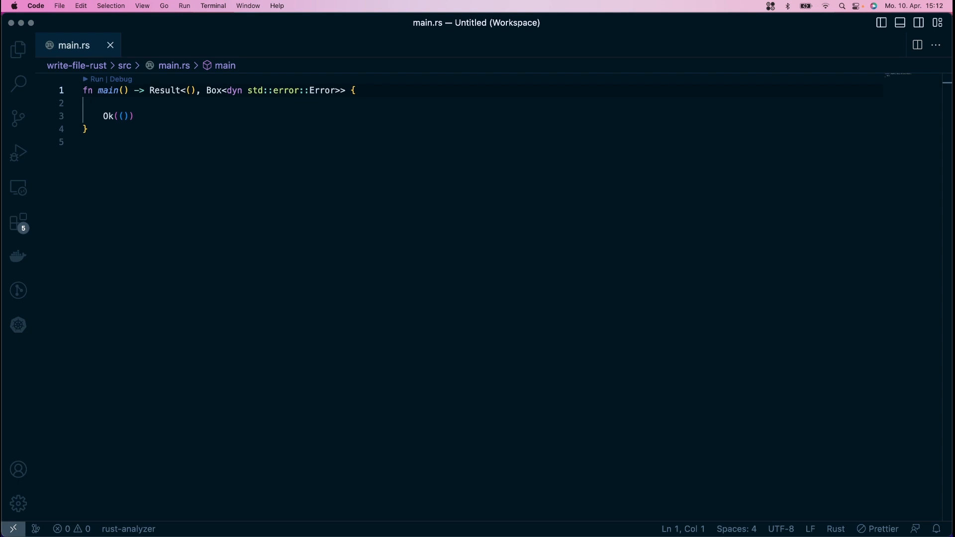
Step: Import File, BufReader and BufRead, add BUFFER_SIZE = 512, open ./myFile and wrap it in BufReader::with_capacity
key(super+z)
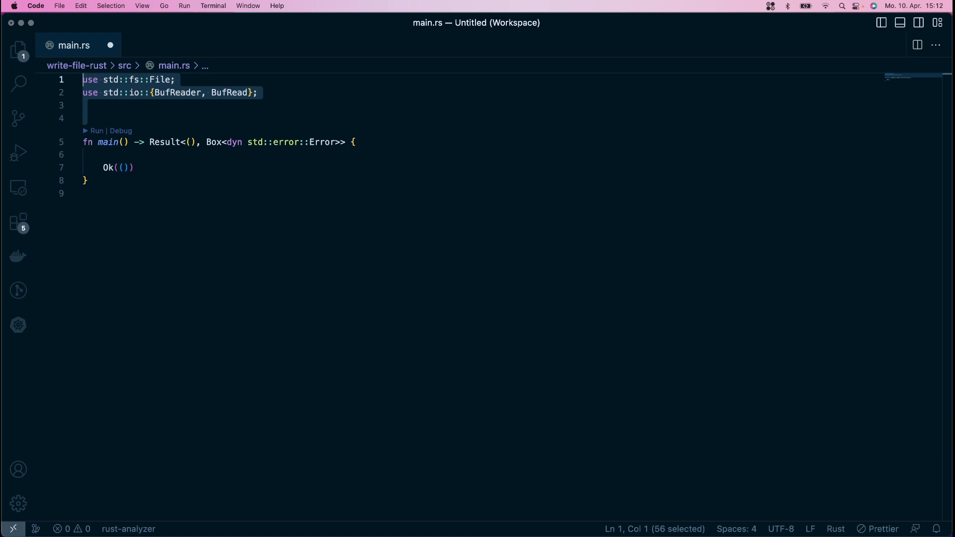
key(super+shift+z)
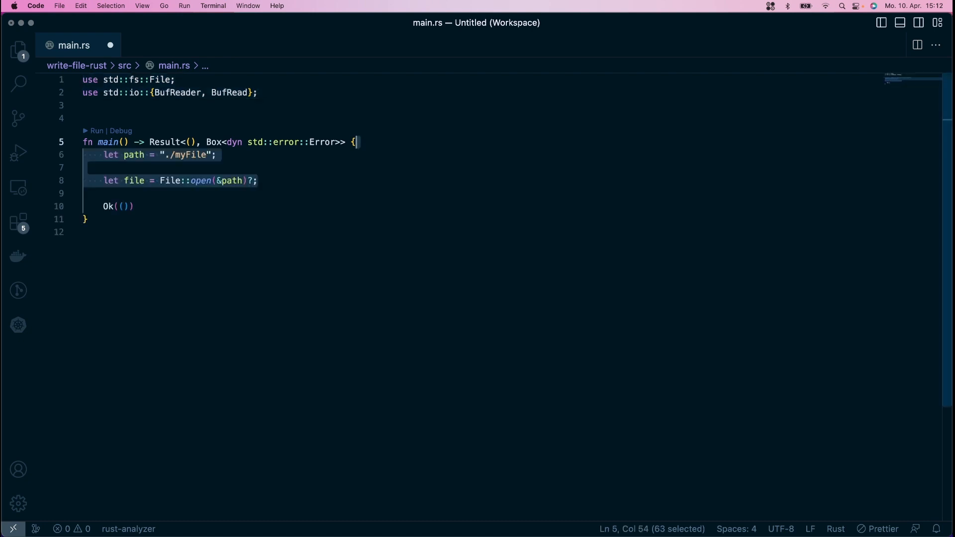
click(477, 105)
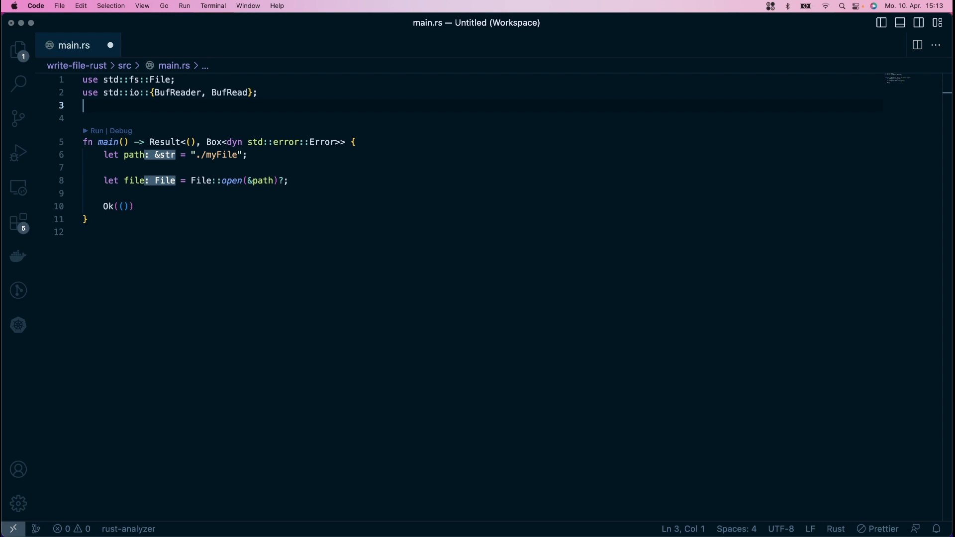
key(super+shift+z)
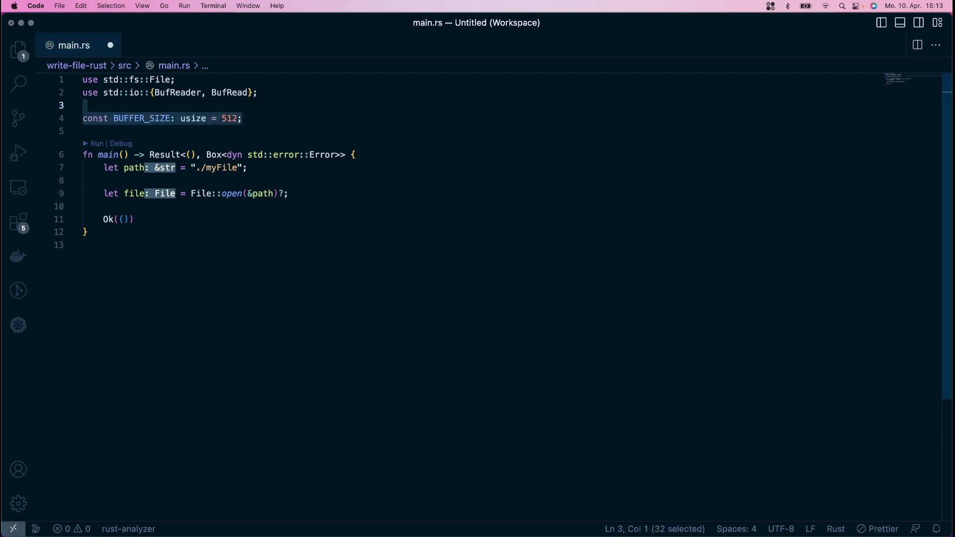
key(super+shift+z)
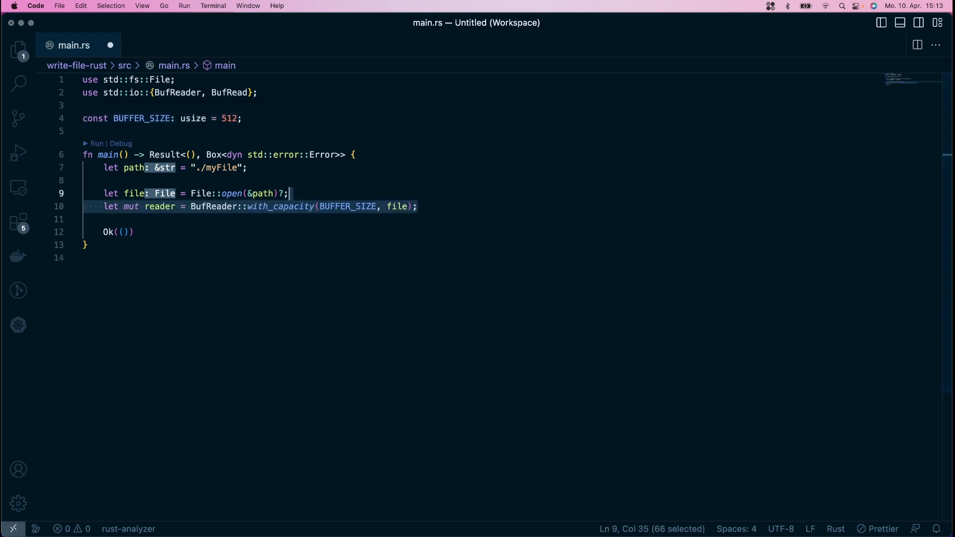
Step: Loop on fill_buf, break when the buffer is empty, call do_something_with, then consume its length
key(super+shift+z)
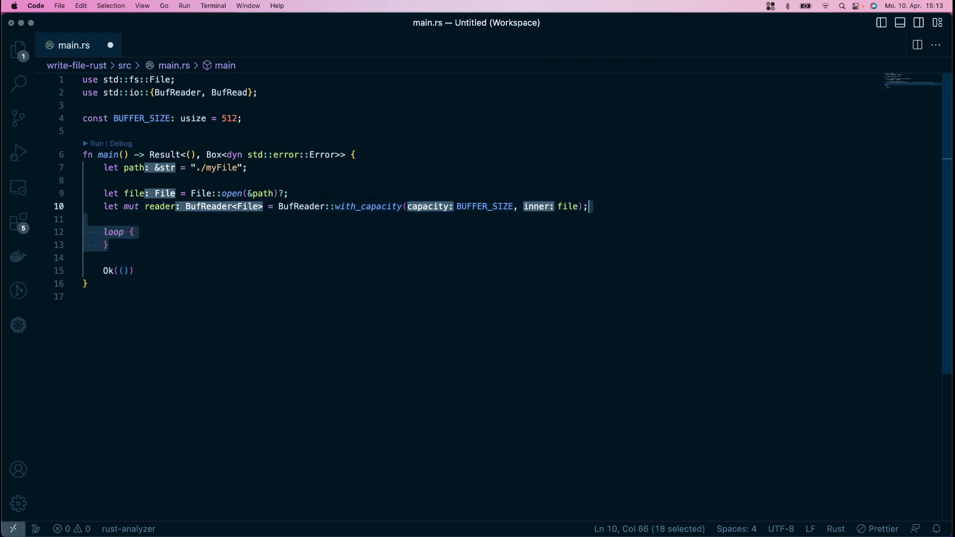
key(super+shift+z)
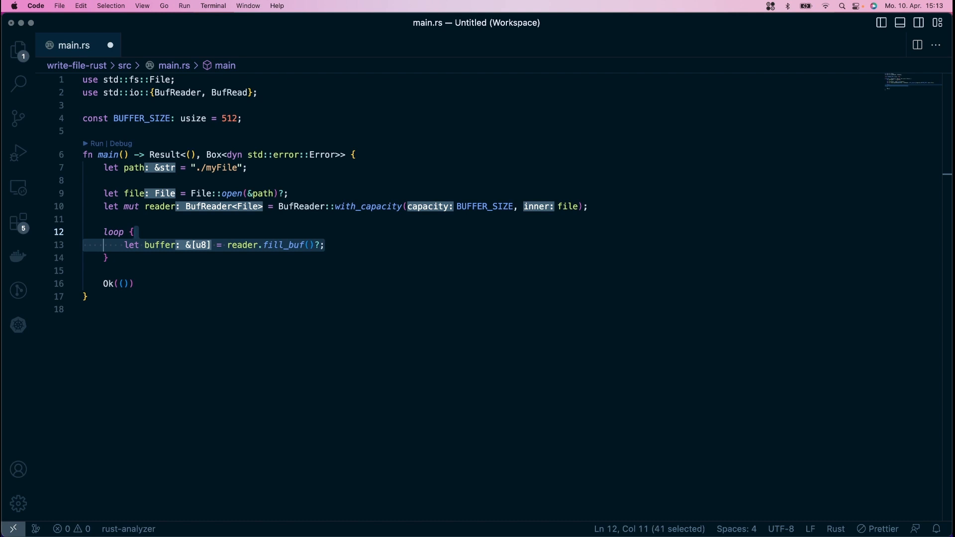
key(Right)
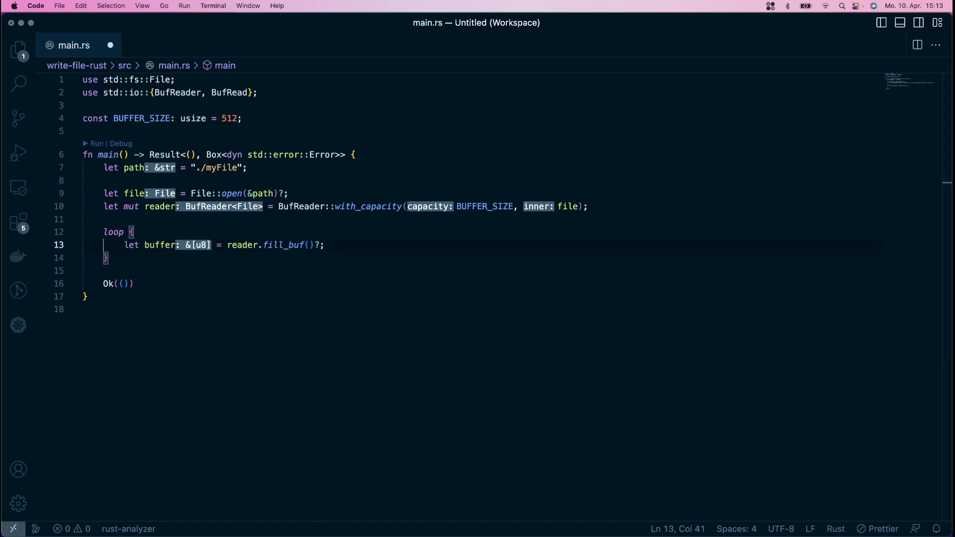
text(let buffer_length = buffer.len();          // BufRead could not read any bytes.         // The file must have completely been read.         if buffer_length == 0 {             break;         })
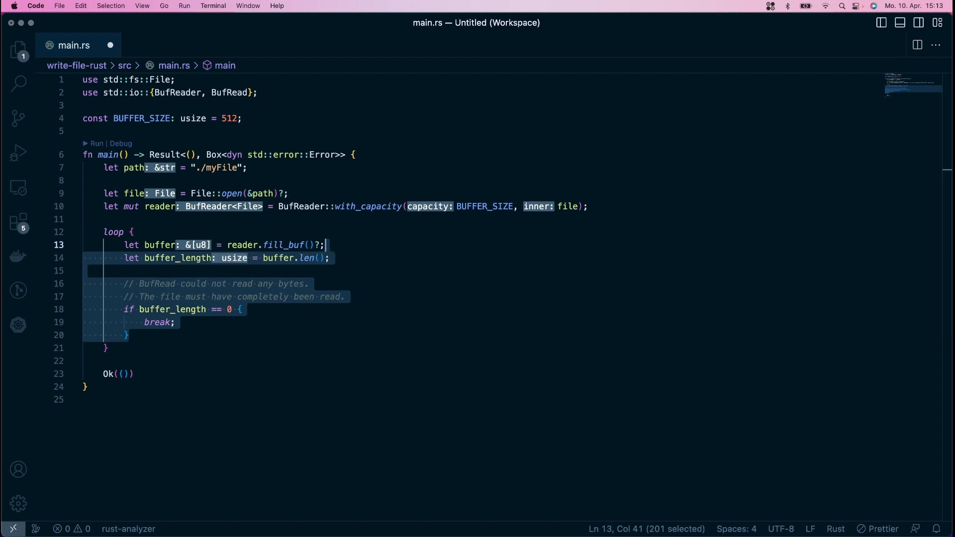
text(do_something_with(buffer);)
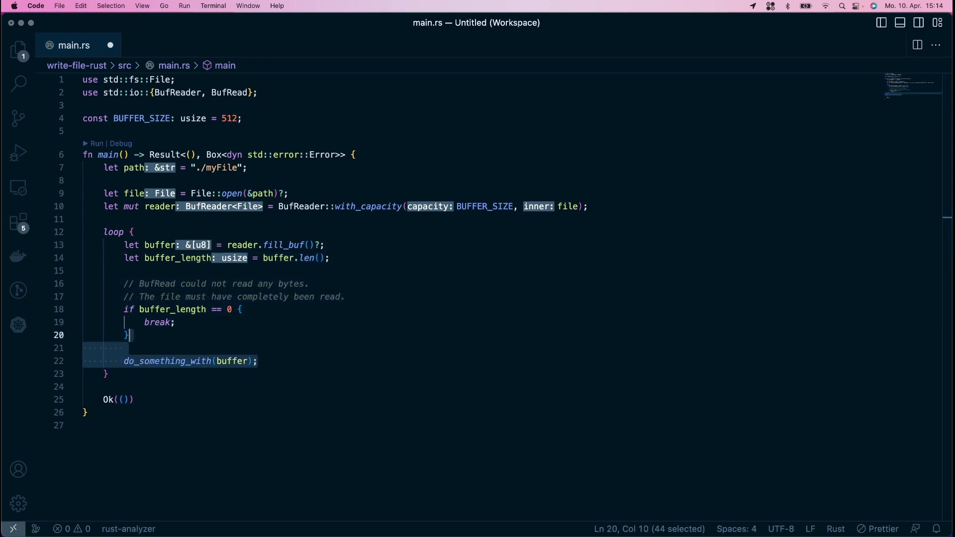
text(// All bytes consumed from the buffer         // should not be read again.         reader.consume(buffer_length);)
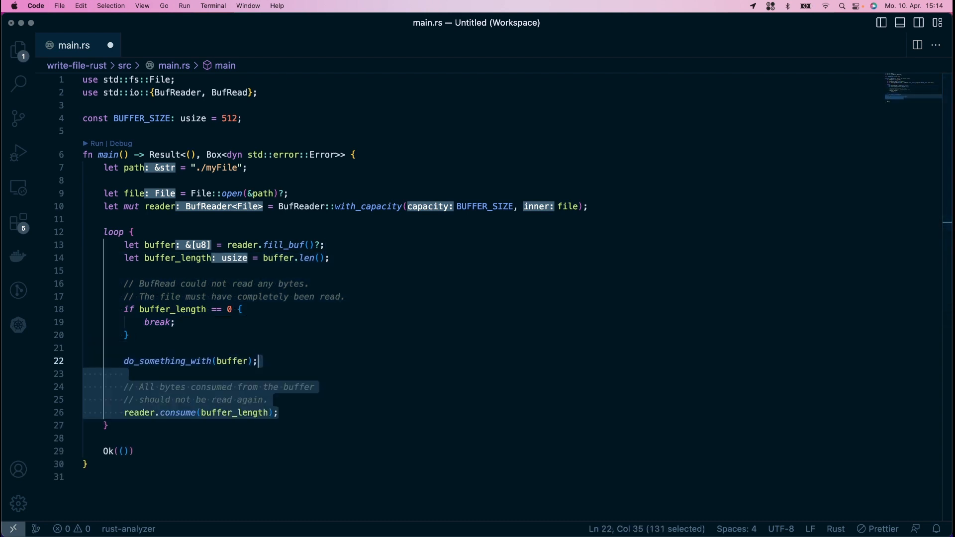